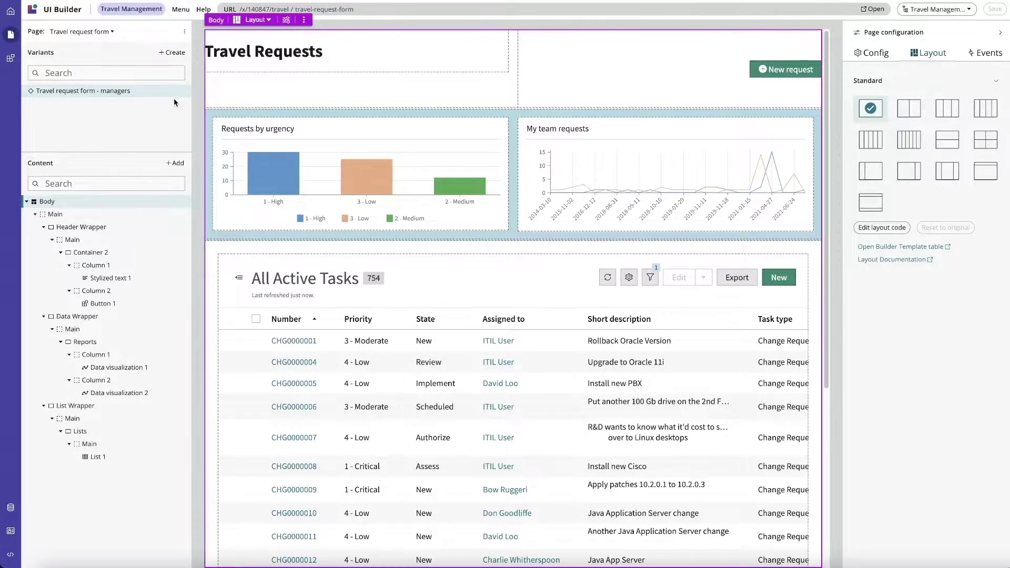
- Select the All Active Tasks list and open the top-bar Menu dropdown
{"action": "left_click", "coordinate": [96, 457]}
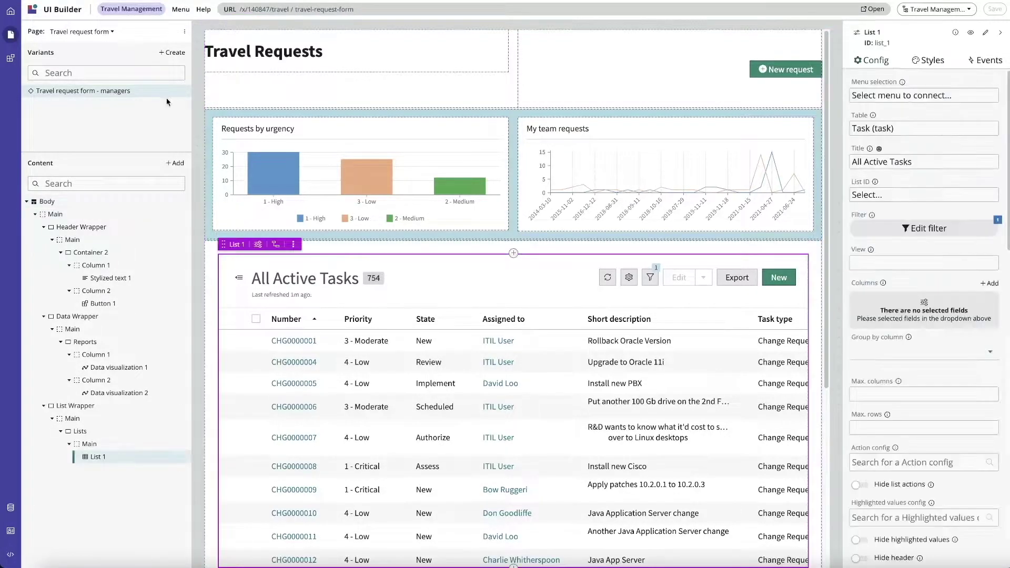
{"action": "left_click", "coordinate": [181, 10]}
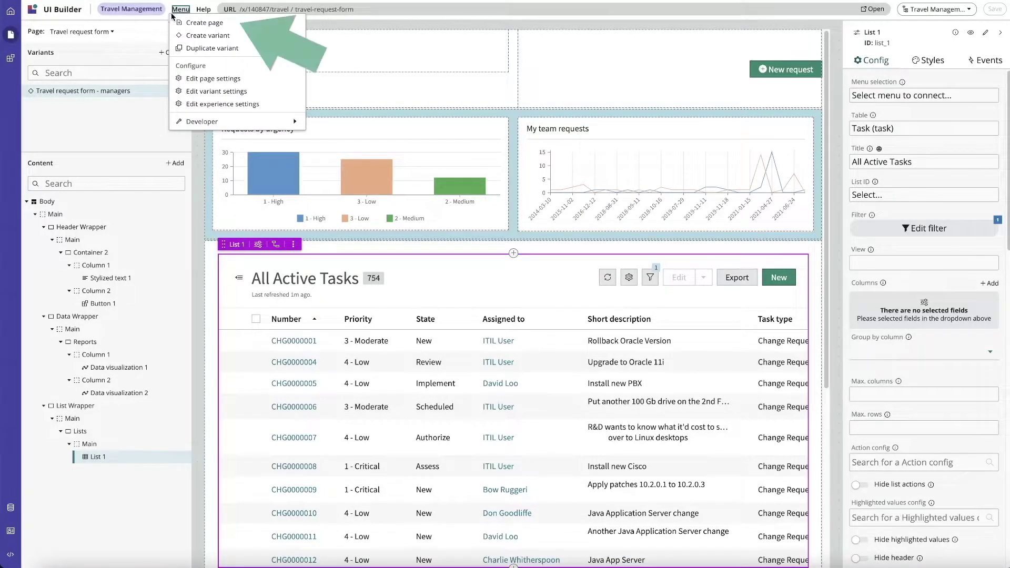
- Create page 'Analytics Center' at path analytics using the Analytics Center template
{"action": "left_click", "coordinate": [228, 27]}
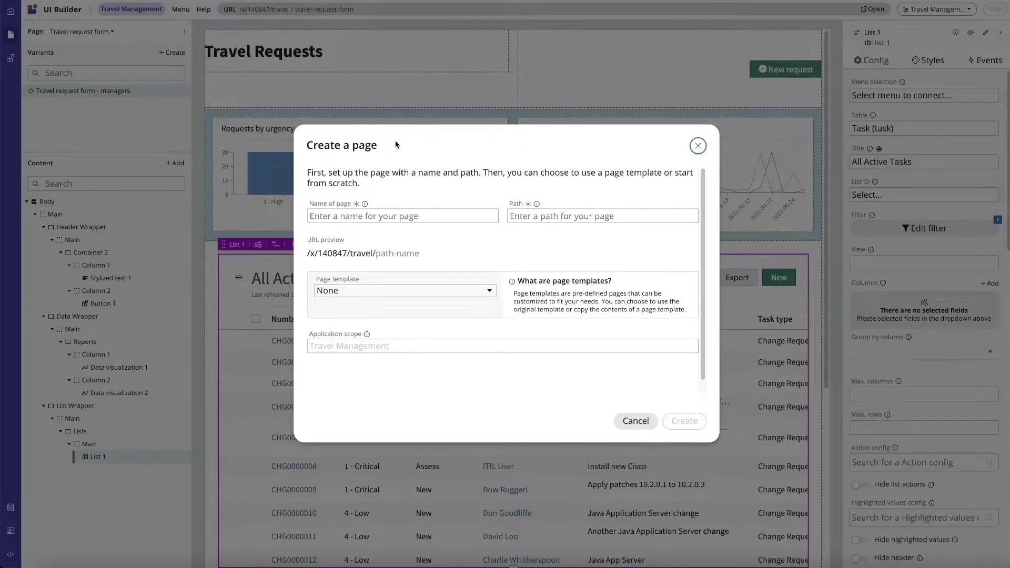
{"action": "left_click", "coordinate": [415, 219]}
{"action": "type", "text": "A"}
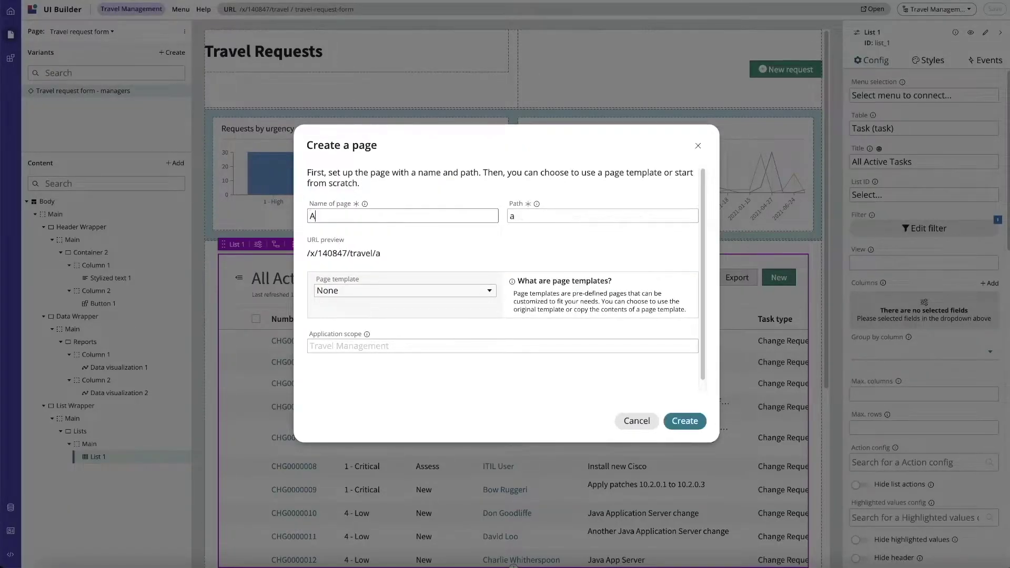
{"action": "type", "text": "nalytics Center"}
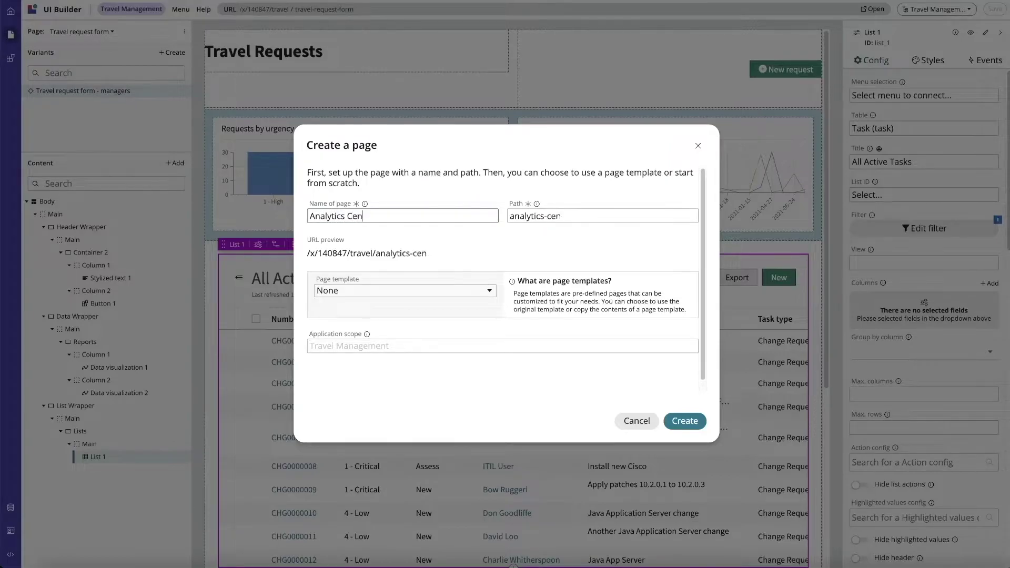
{"action": "key", "text": "Tab"}
{"action": "key", "text": "Tab"}
{"action": "key", "text": "BackSpace"}
{"action": "key", "text": "BackSpace"}
{"action": "key", "text": "BackSpace"}
{"action": "key", "text": "BackSpace"}
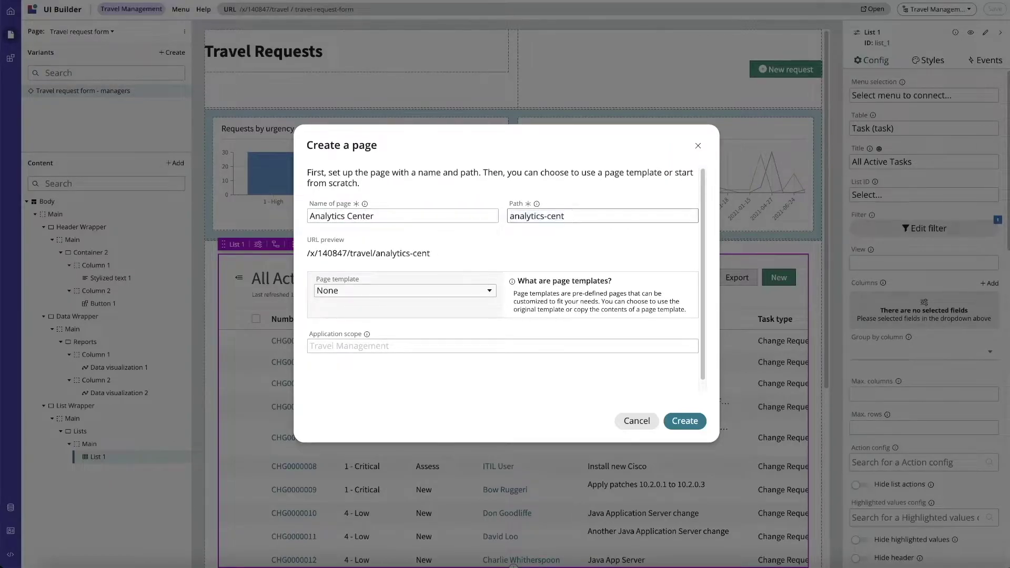
{"action": "key", "text": "BackSpace"}
{"action": "key", "text": "BackSpace"}
{"action": "left_click", "coordinate": [416, 293]}
{"action": "type", "text": "a"}
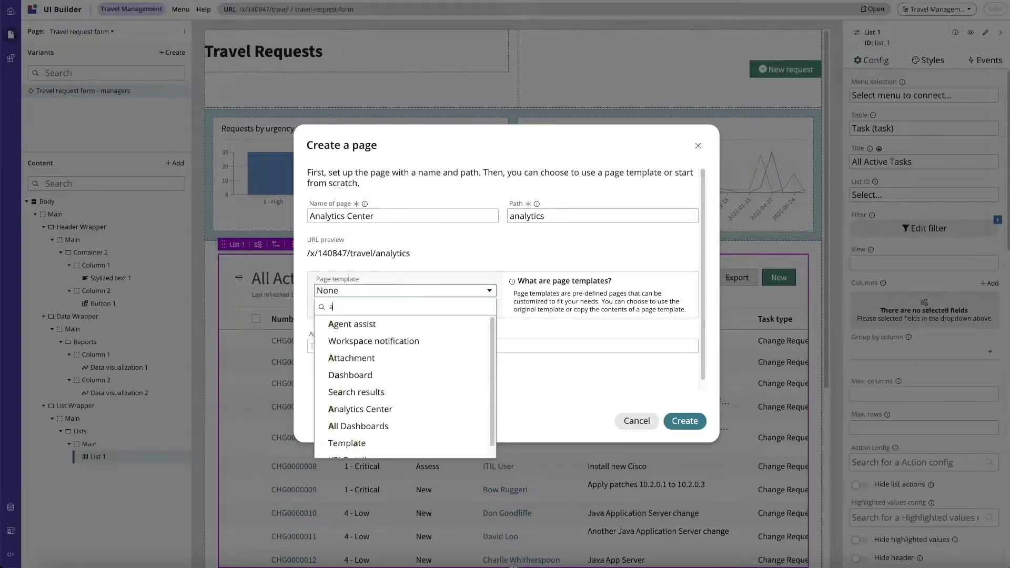
{"action": "type", "text": "naly"}
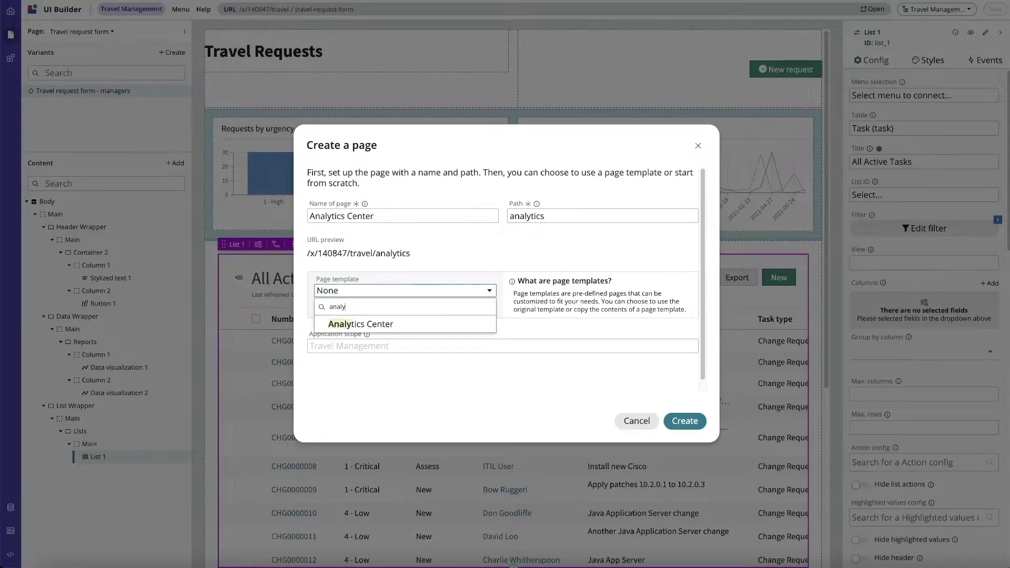
{"action": "left_click", "coordinate": [400, 324]}
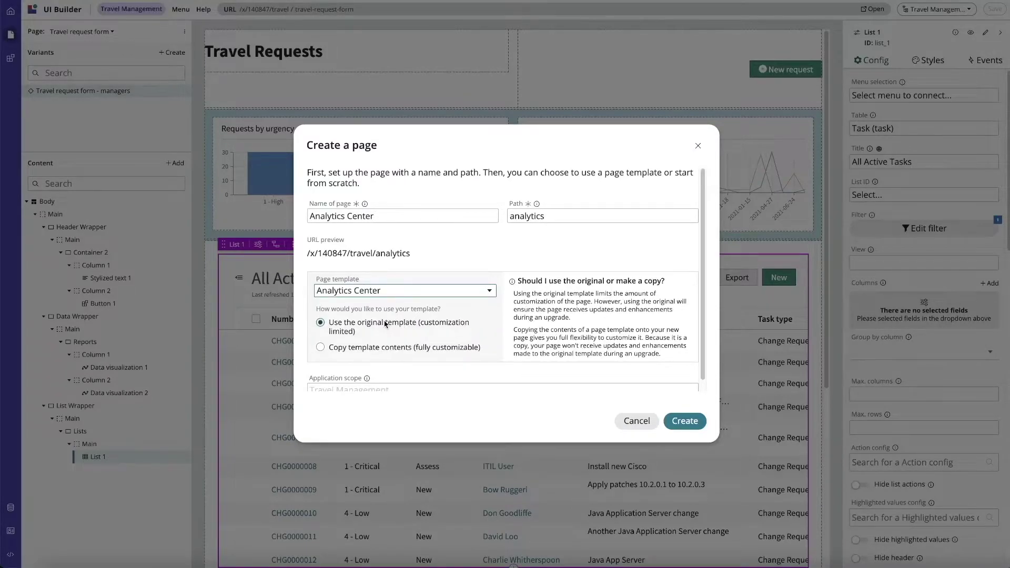
{"action": "left_click", "coordinate": [689, 422]}
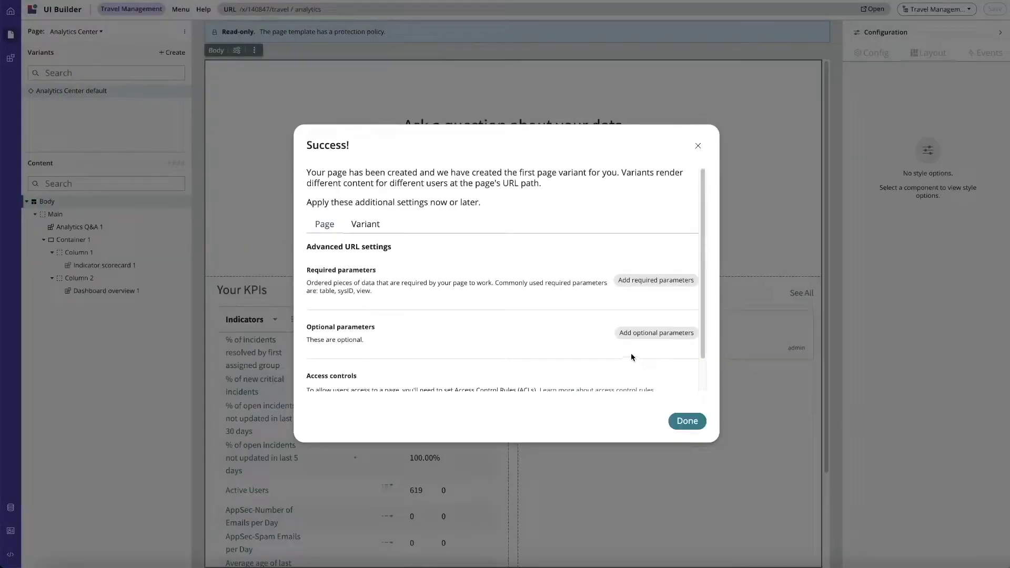
{"action": "left_click", "coordinate": [688, 421]}
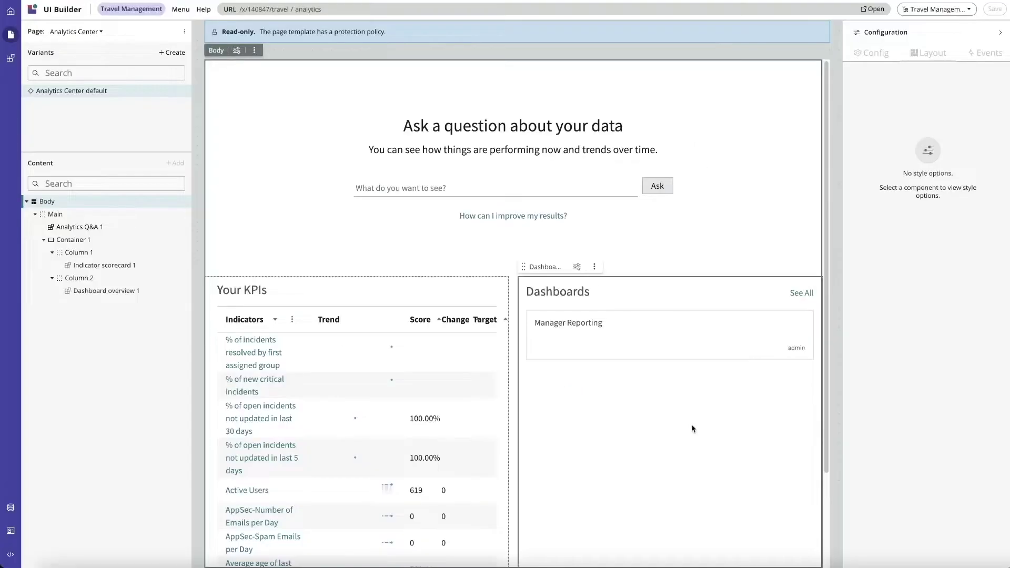
- Create page 'Dashboards' at path dashboards using the Dashboard template
{"action": "left_click", "coordinate": [181, 8]}
{"action": "left_click", "coordinate": [197, 22]}
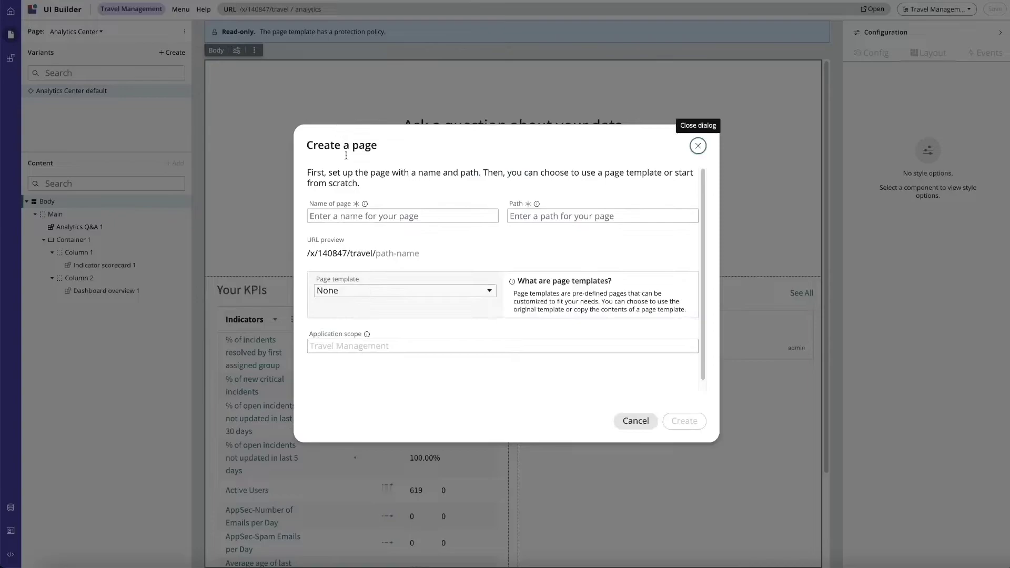
{"action": "left_click", "coordinate": [398, 213]}
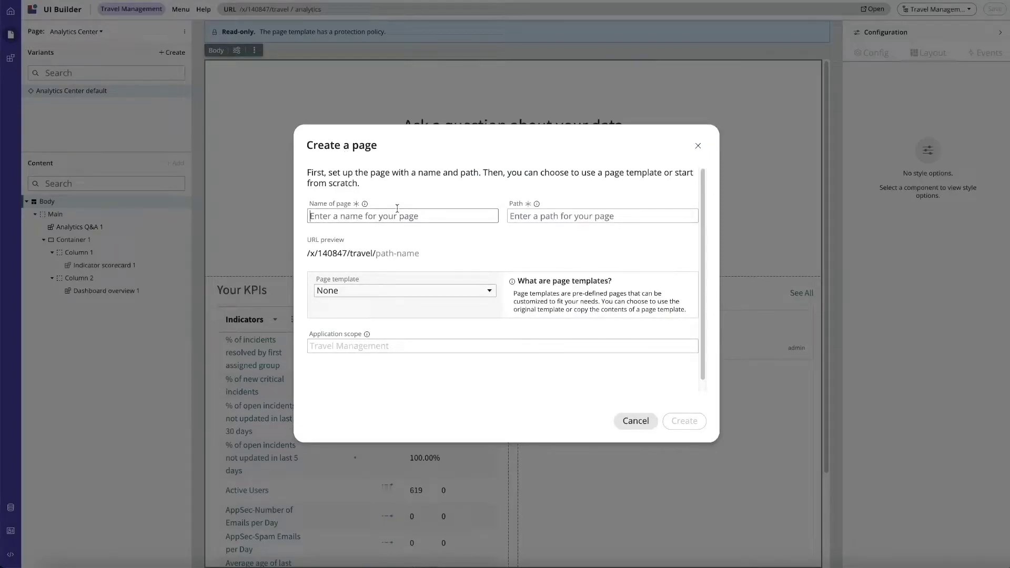
{"action": "type", "text": "Dash"}
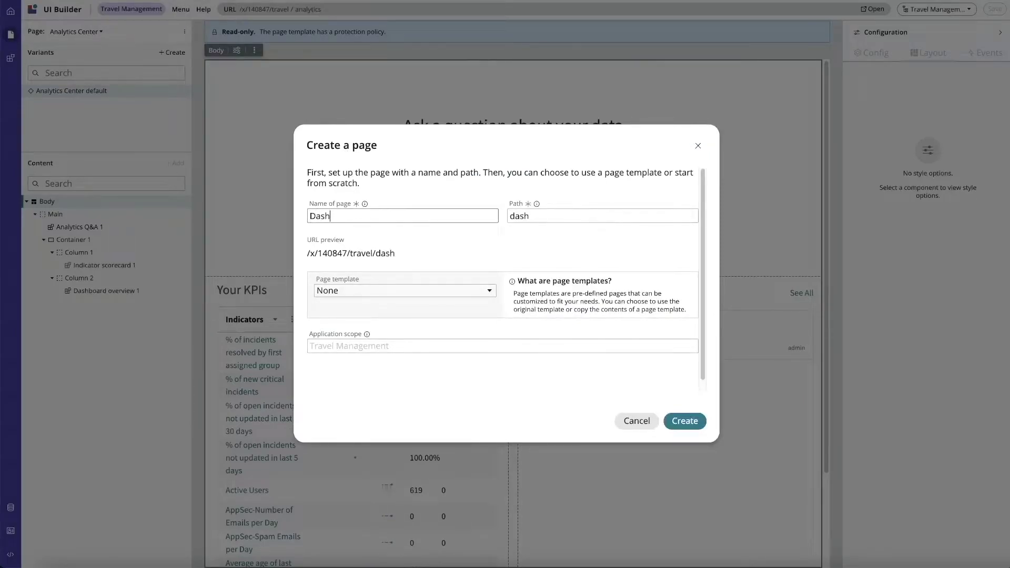
{"action": "type", "text": "boards"}
{"action": "left_click", "coordinate": [368, 290]}
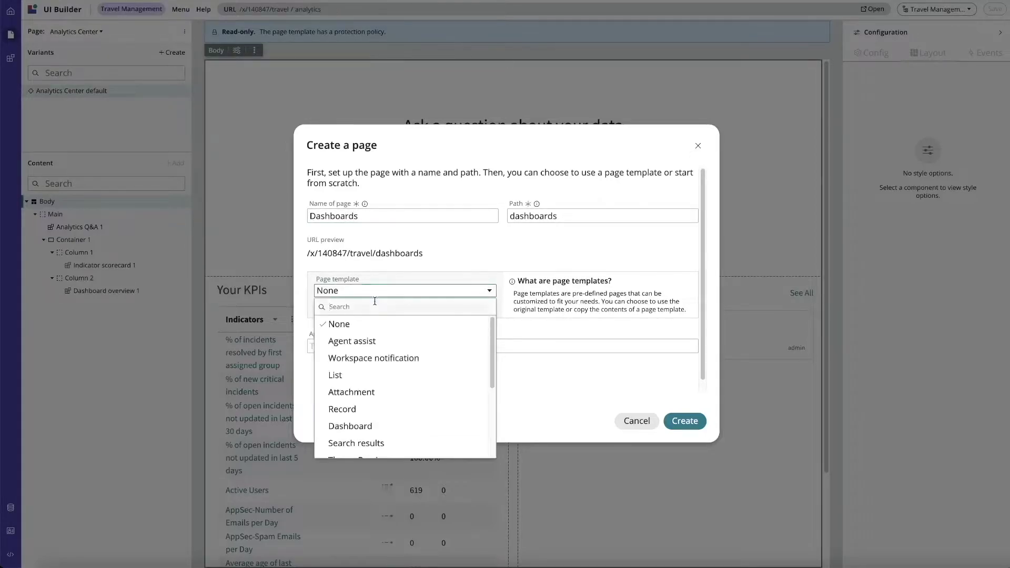
{"action": "type", "text": "dash"}
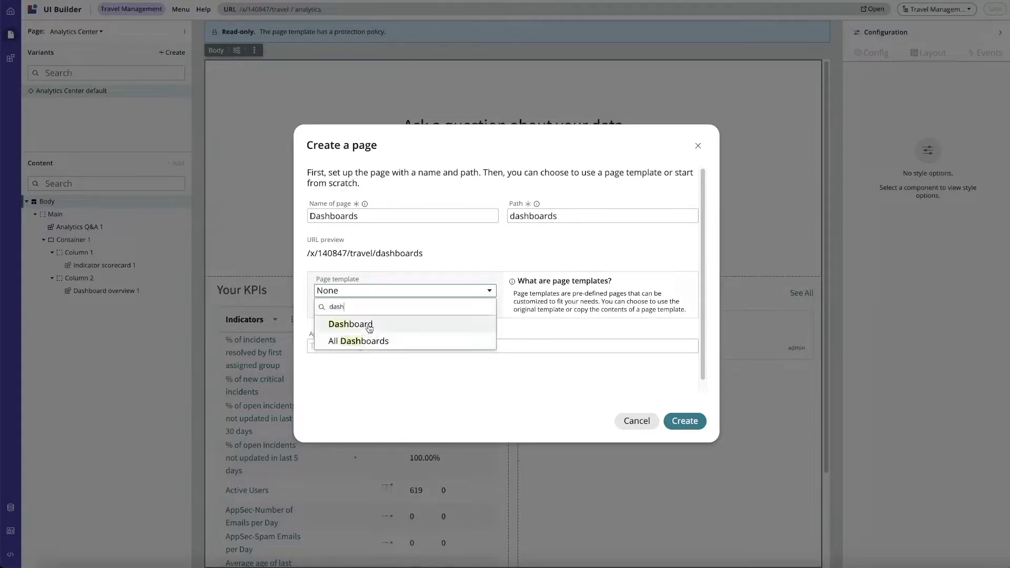
{"action": "left_click", "coordinate": [370, 325]}
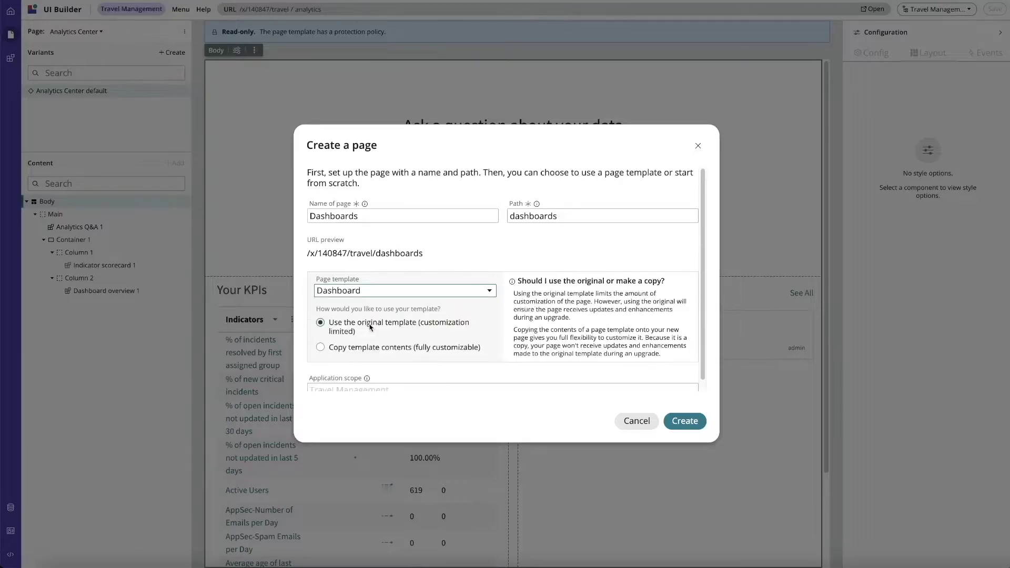
{"action": "left_click", "coordinate": [684, 422]}
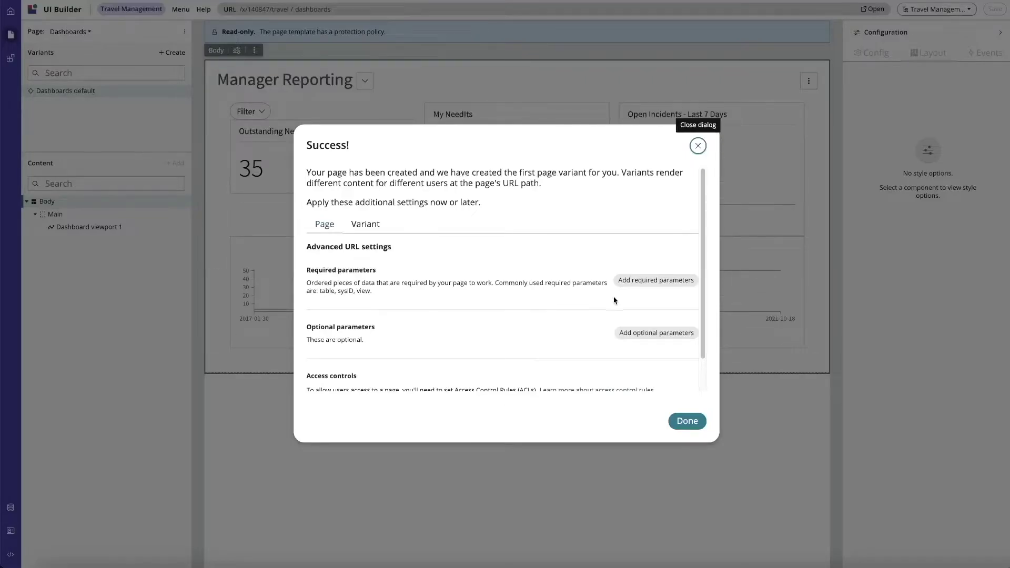
- Add required parameter sysId so the Dashboards path becomes dashboards/{sysId}
{"action": "left_click", "coordinate": [638, 286]}
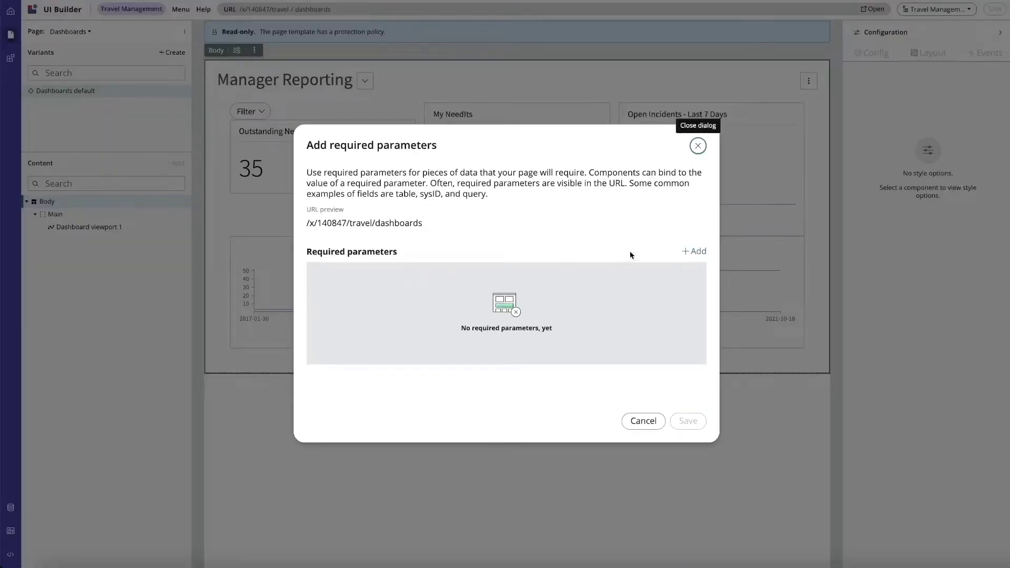
{"action": "left_click", "coordinate": [693, 251]}
{"action": "type", "text": "sysId"}
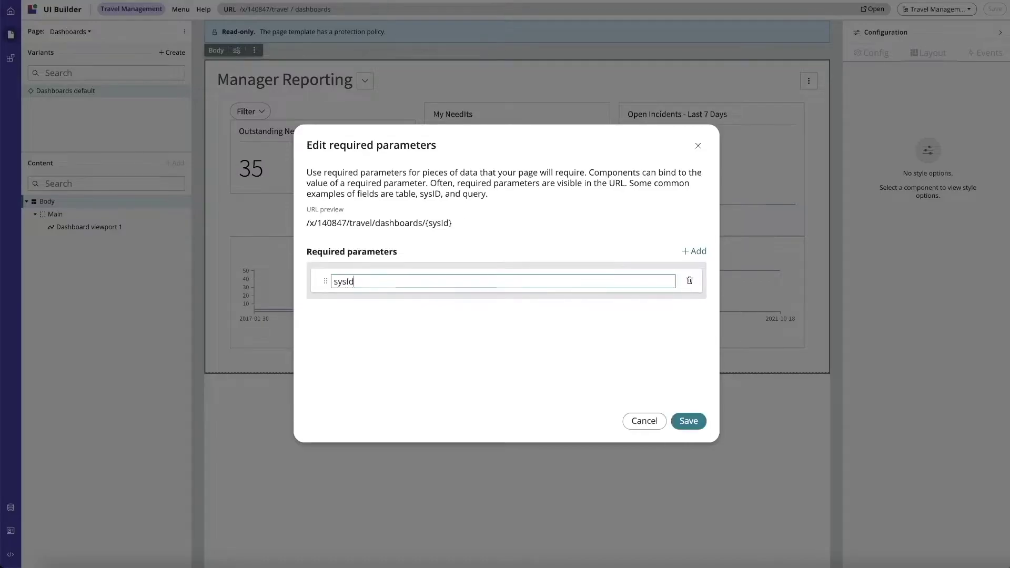
{"action": "left_click", "coordinate": [687, 421]}
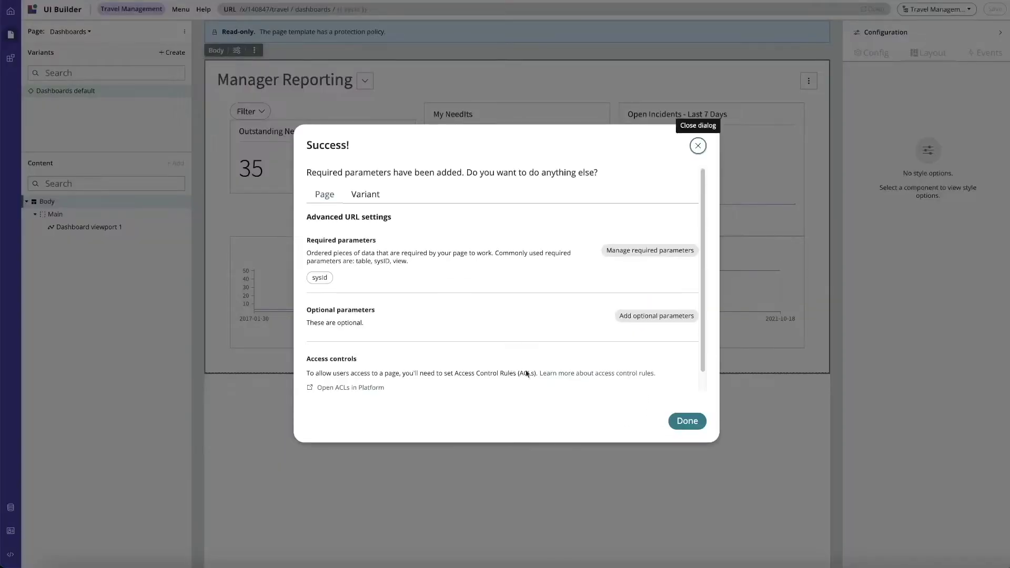
{"action": "left_click", "coordinate": [687, 421]}
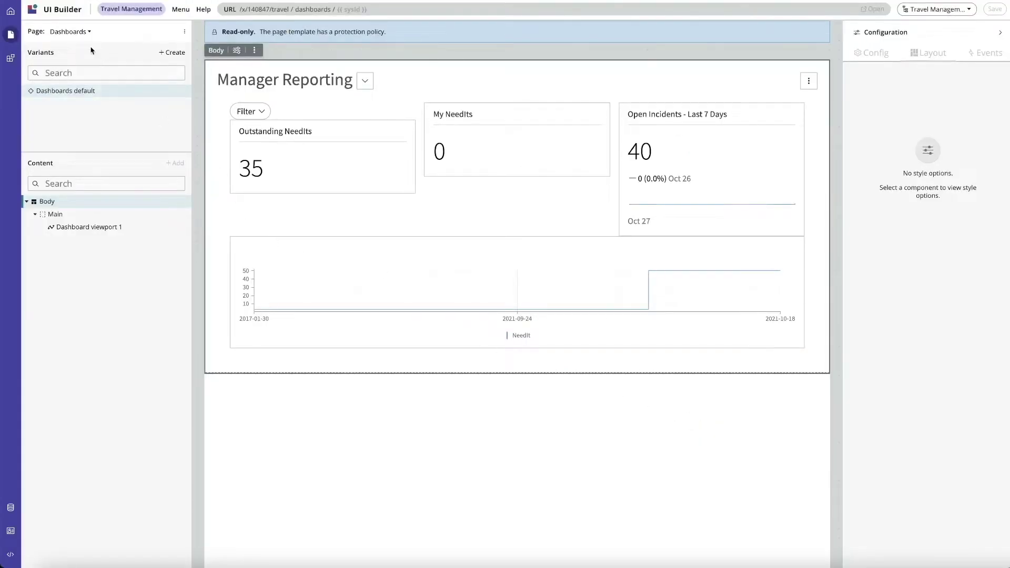
- Switch to the Travel request form page and select its All Active Tasks list
{"action": "left_click", "coordinate": [89, 32]}
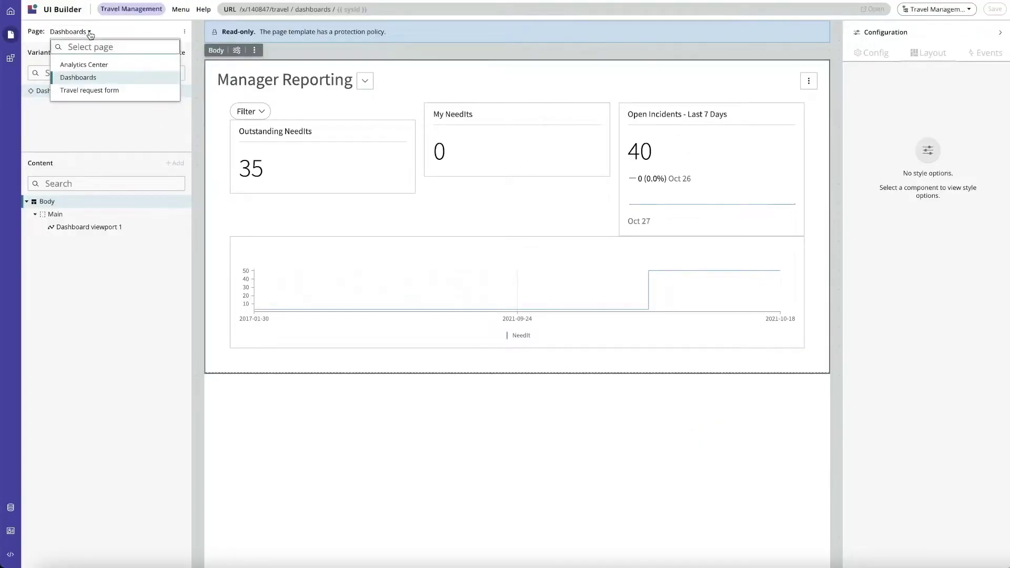
{"action": "left_click", "coordinate": [104, 91]}
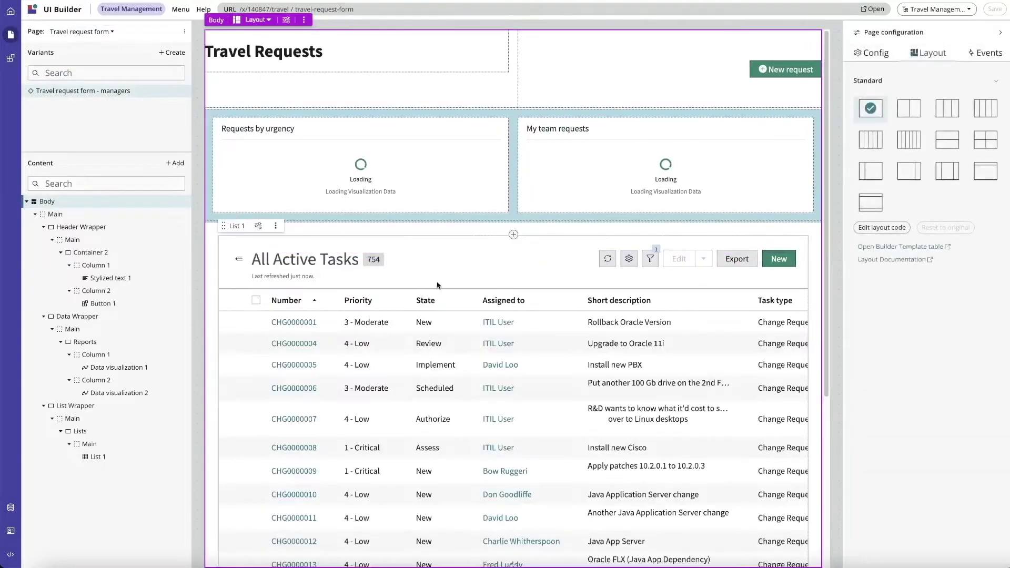
{"action": "left_click", "coordinate": [482, 272]}
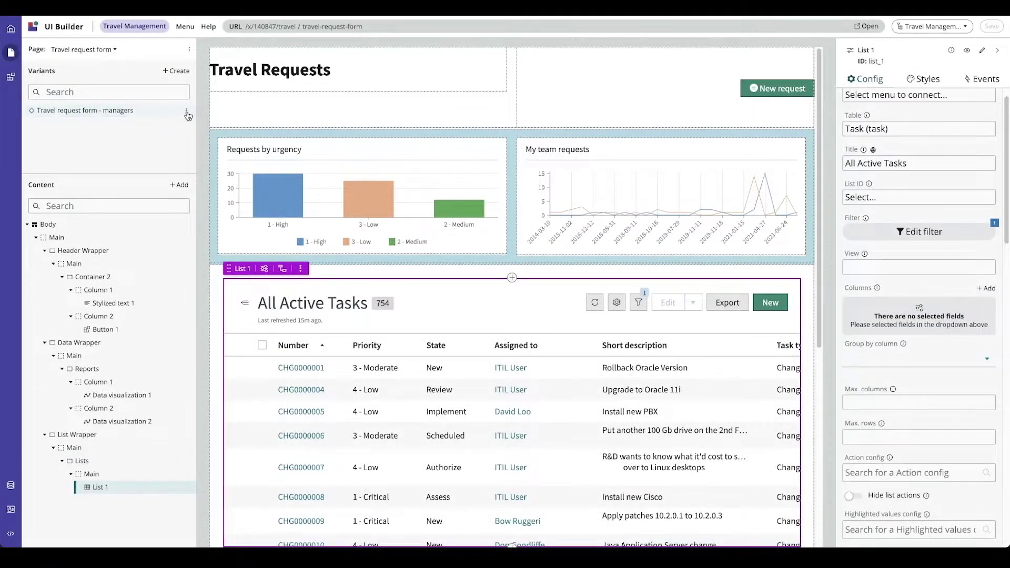
{"action": "left_click", "coordinate": [187, 111]}
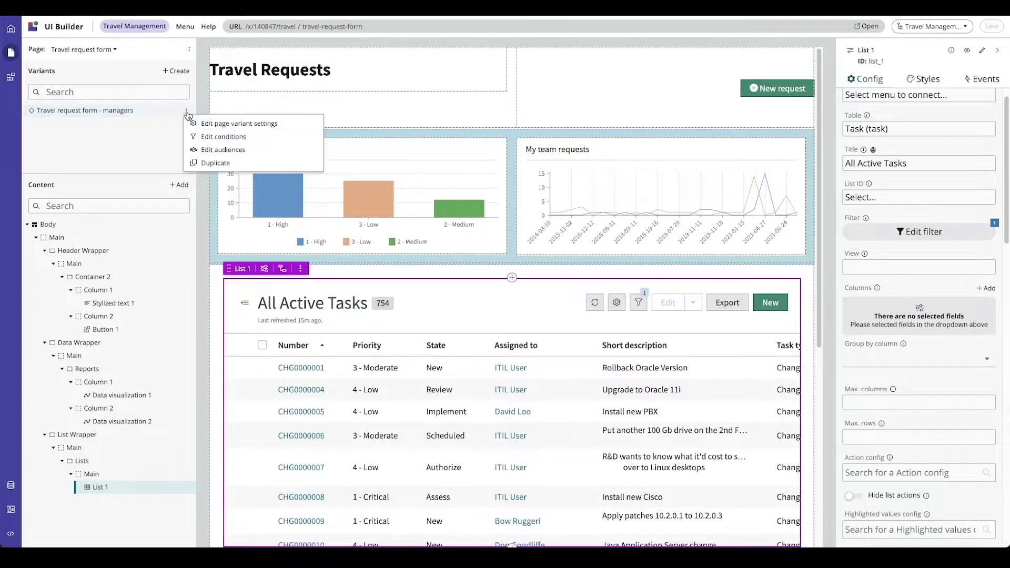
{"action": "left_click", "coordinate": [264, 138]}
{"action": "left_click", "coordinate": [379, 217]}
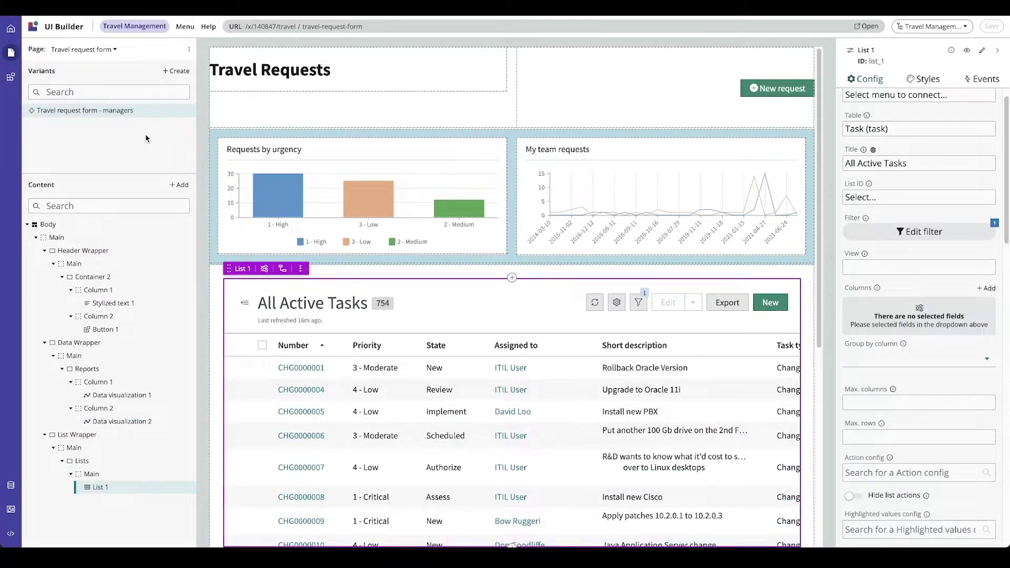
- In the managers variant's audiences, add a new entry set to Travel Managers
{"action": "left_click", "coordinate": [189, 113]}
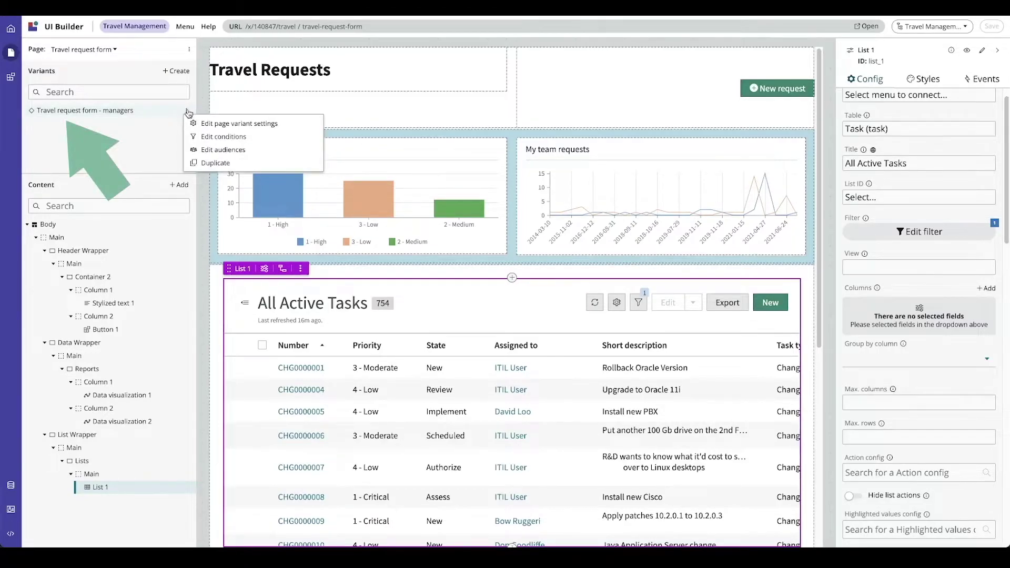
{"action": "left_click", "coordinate": [227, 150]}
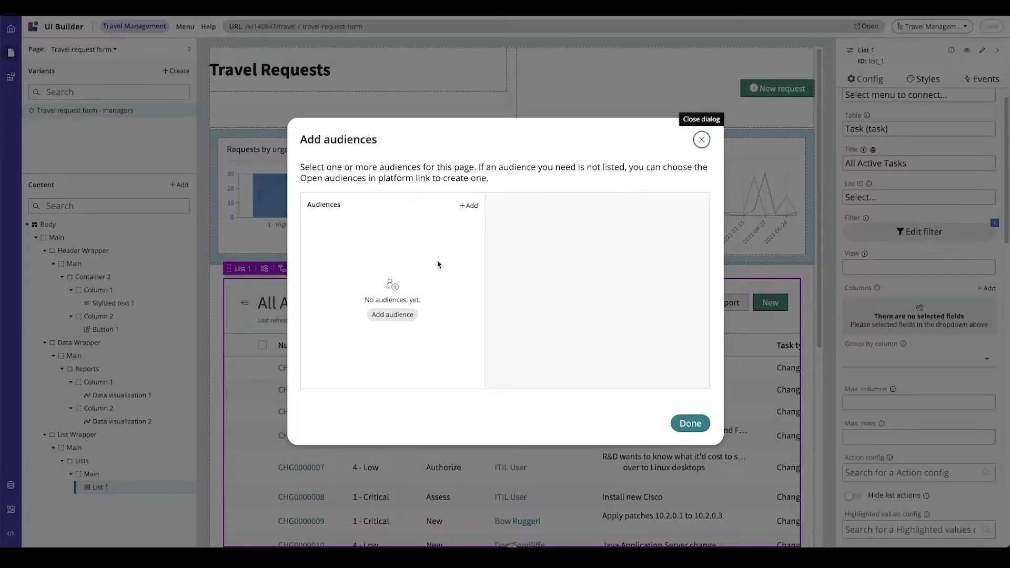
{"action": "left_click", "coordinate": [393, 315]}
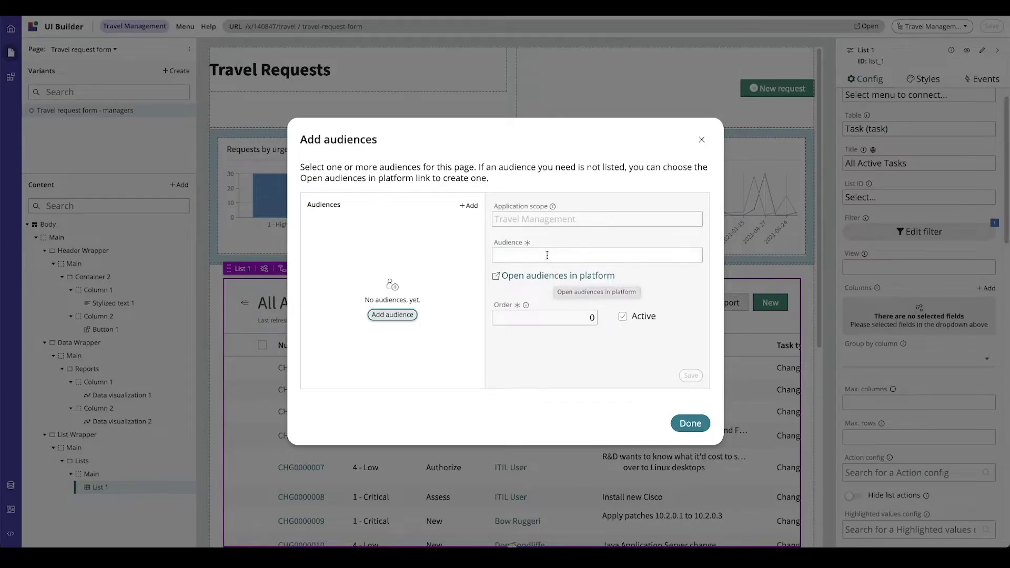
{"action": "left_click", "coordinate": [560, 256]}
{"action": "type", "text": "travel"}
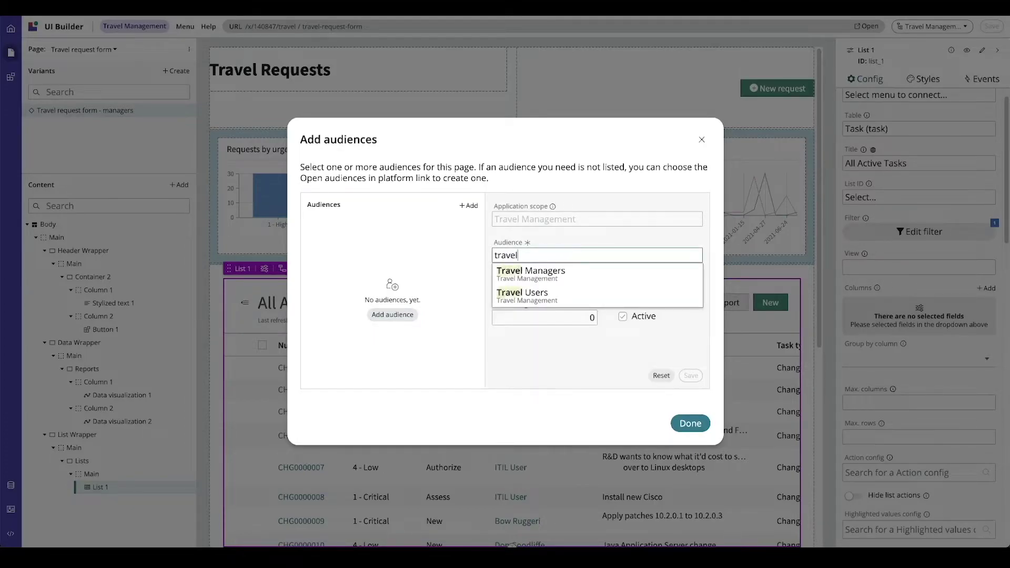
{"action": "left_click", "coordinate": [567, 278]}
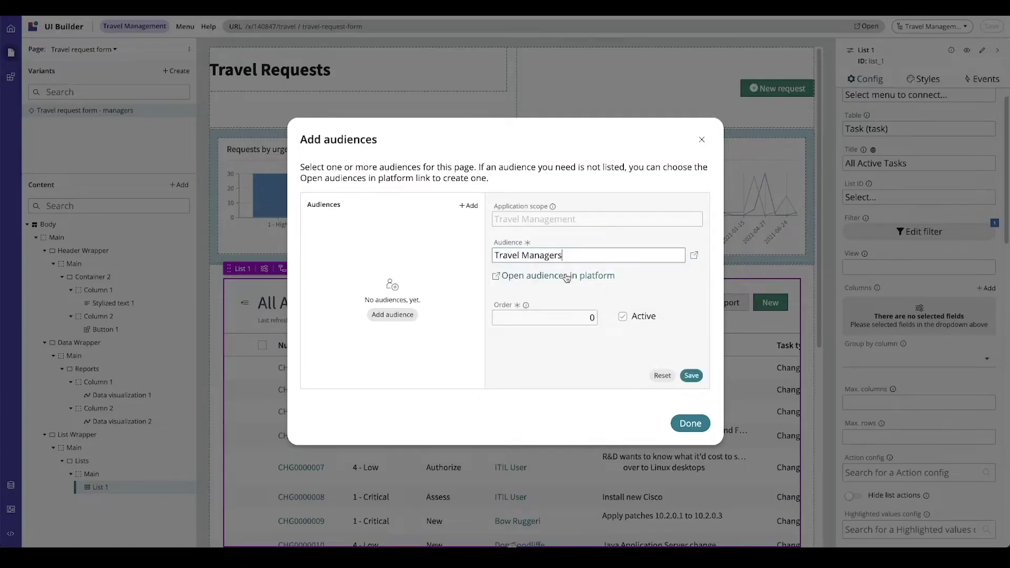
- Review the Travel Managers record, set its order to 100, and save the audience
{"action": "left_click", "coordinate": [695, 257]}
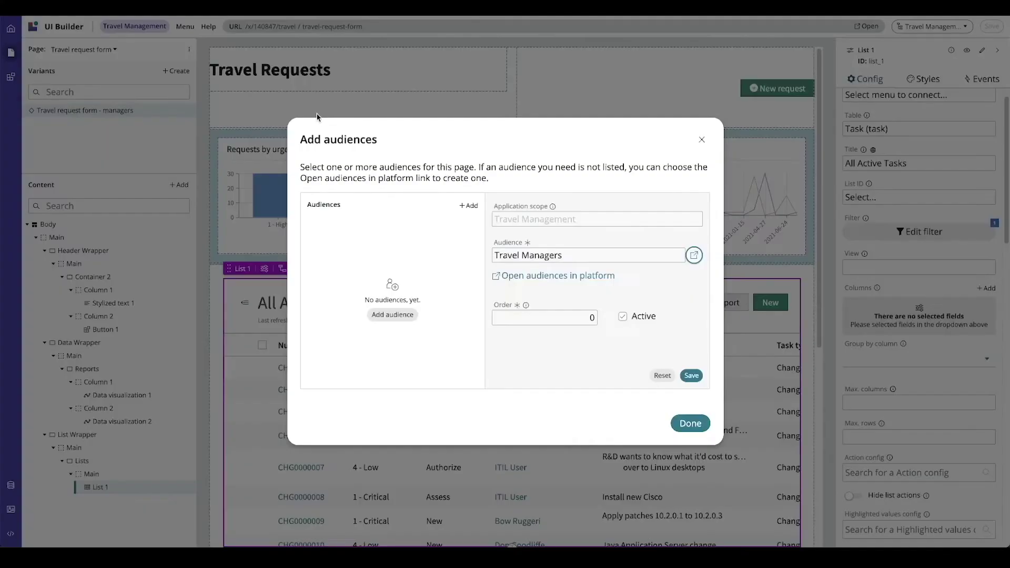
{"action": "double_click", "coordinate": [533, 319]}
{"action": "type", "text": "100"}
{"action": "left_click", "coordinate": [687, 375]}
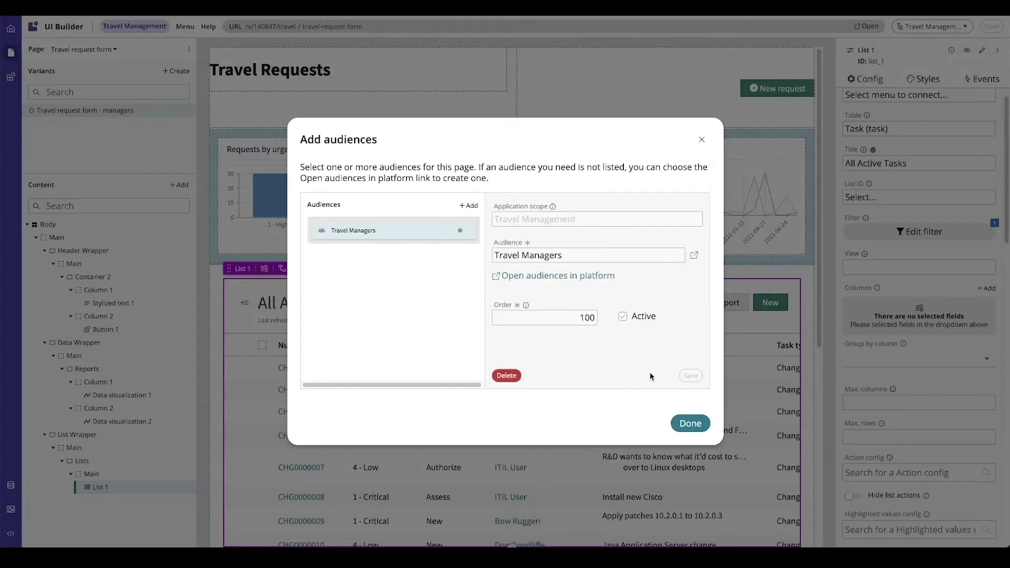
{"action": "left_click", "coordinate": [691, 424]}
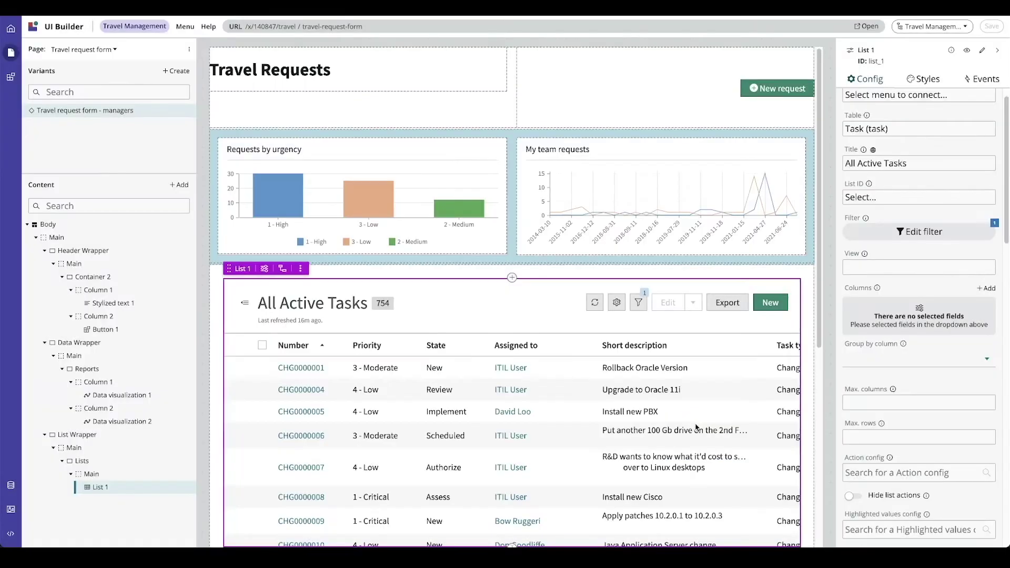
- Create a new variant named 'Travel request form - users'
{"action": "left_click", "coordinate": [177, 73]}
{"action": "left_click", "coordinate": [365, 211]}
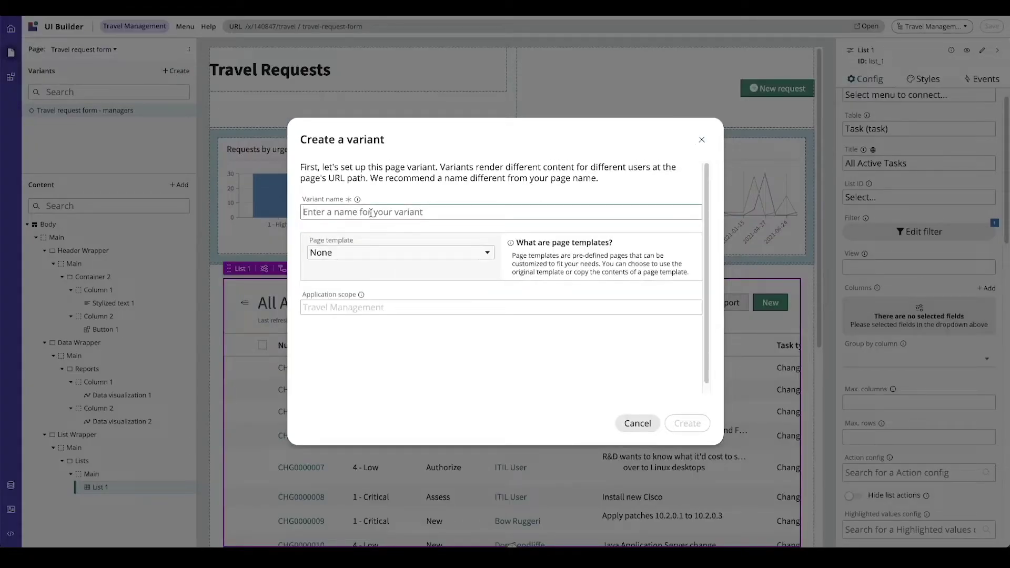
{"action": "type", "text": "Travel request f"}
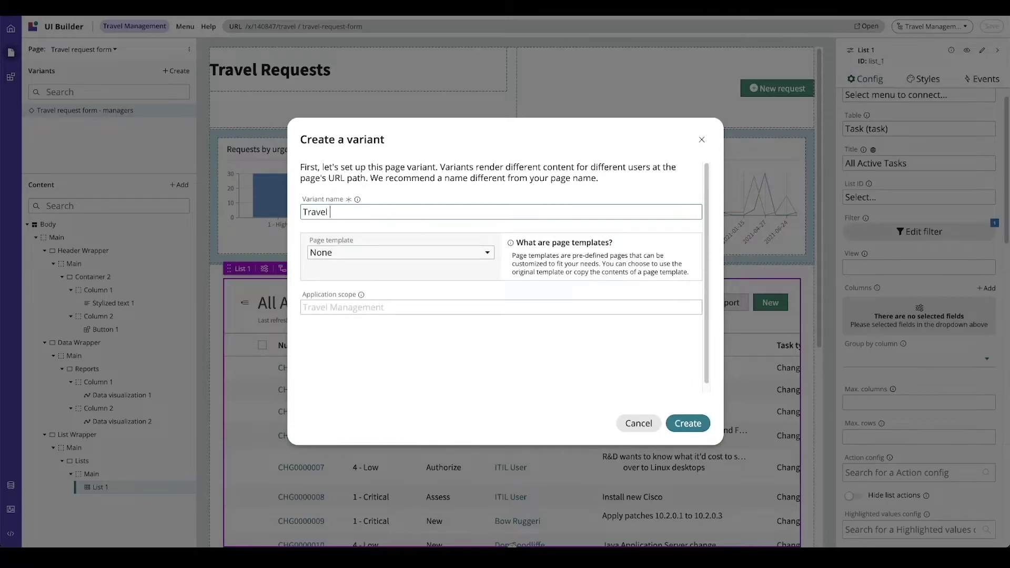
{"action": "type", "text": "orm. users"}
{"action": "left_click", "coordinate": [701, 428]}
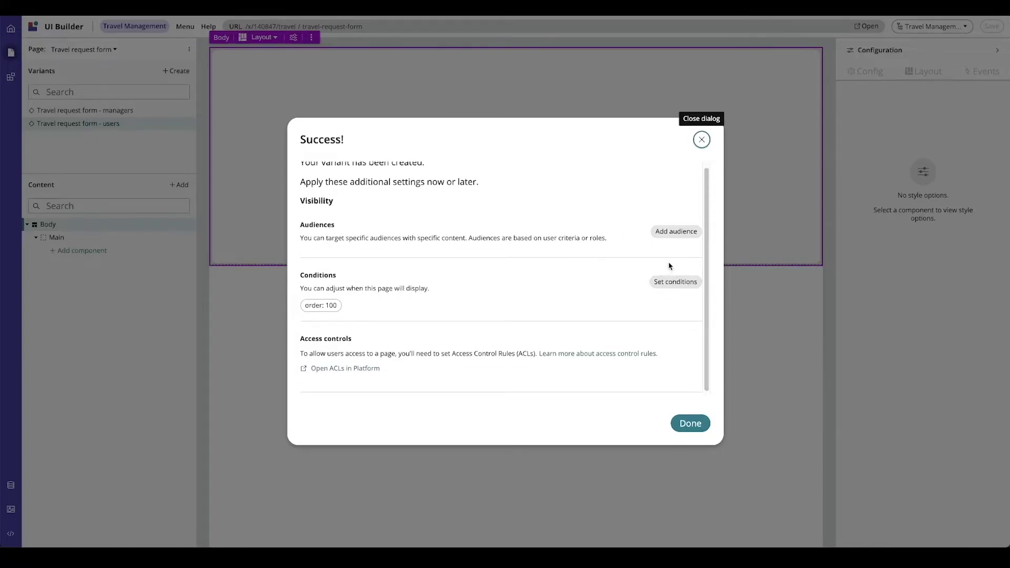
{"action": "scroll", "coordinate": [678, 229], "scroll_direction": "down", "scroll_amount": 1}
- Add Travel Users as the users variant's audience and save it
{"action": "left_click", "coordinate": [673, 234]}
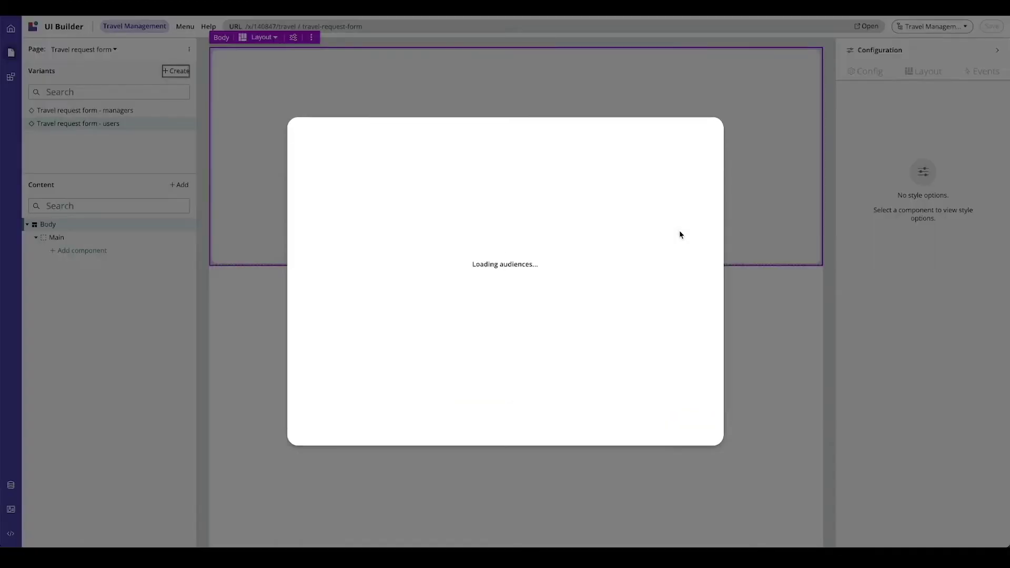
{"action": "left_click", "coordinate": [392, 315]}
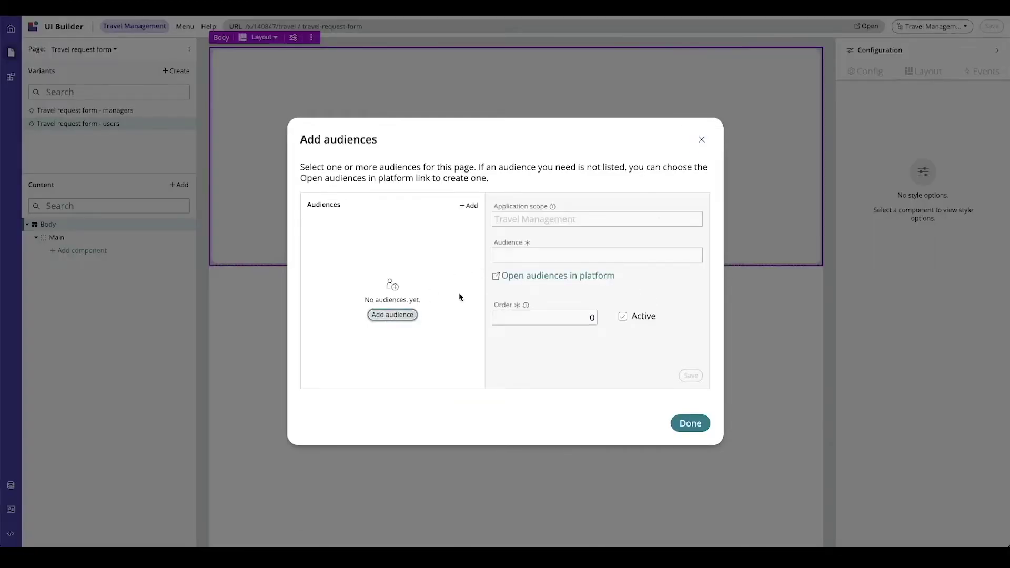
{"action": "left_click", "coordinate": [534, 254]}
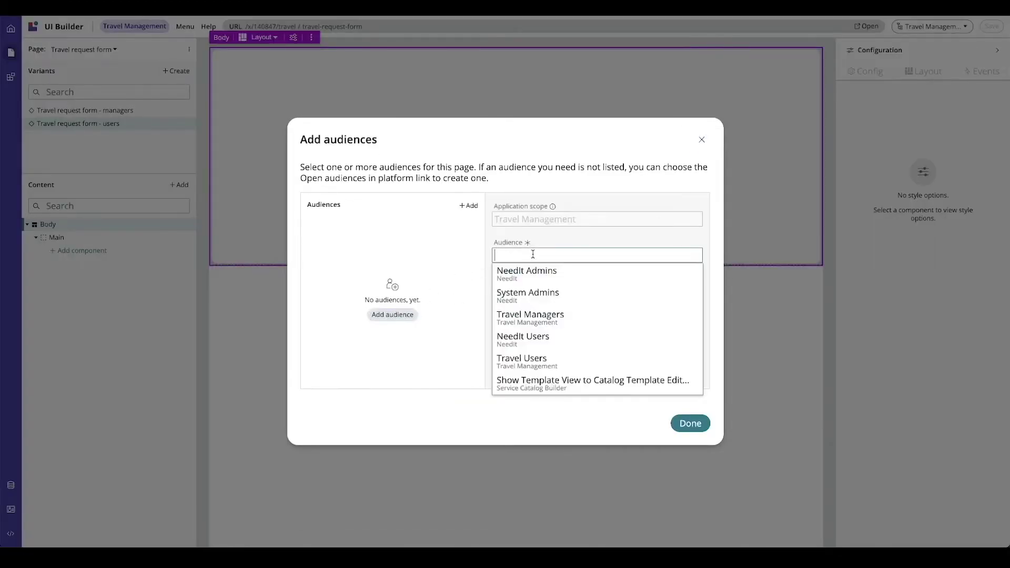
{"action": "left_click", "coordinate": [543, 359]}
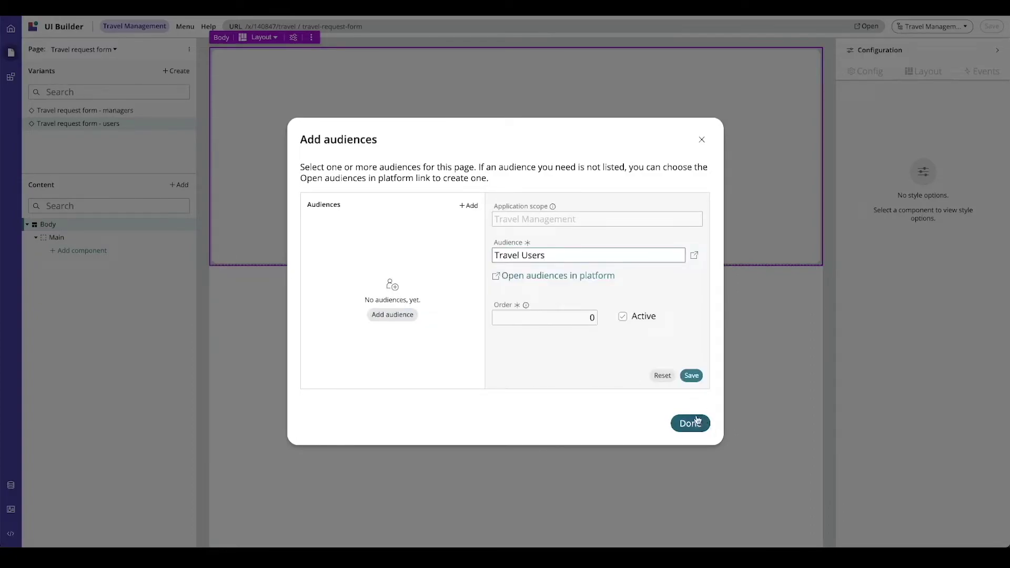
{"action": "left_click", "coordinate": [691, 375]}
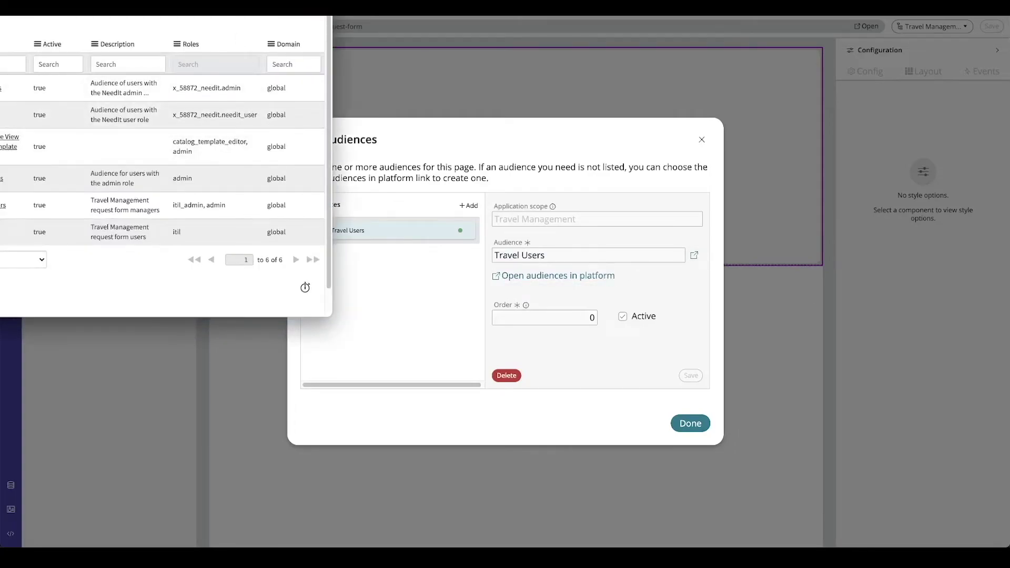
- Check the Travel Users description and itil role, then close the list and finish
{"action": "left_click_drag", "start_coordinate": [184, 16], "coordinate": [601, 50]}
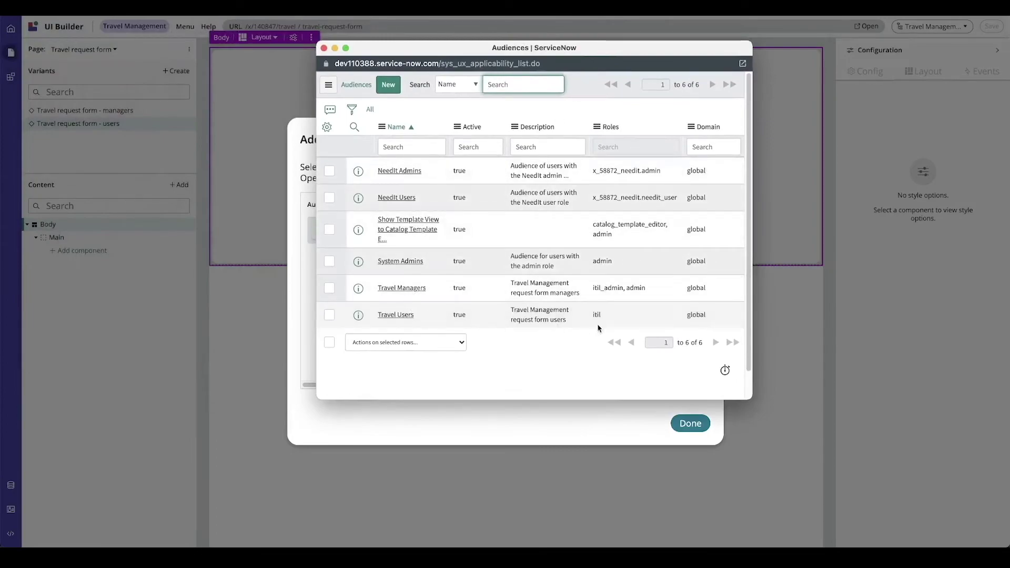
{"action": "left_click", "coordinate": [524, 312]}
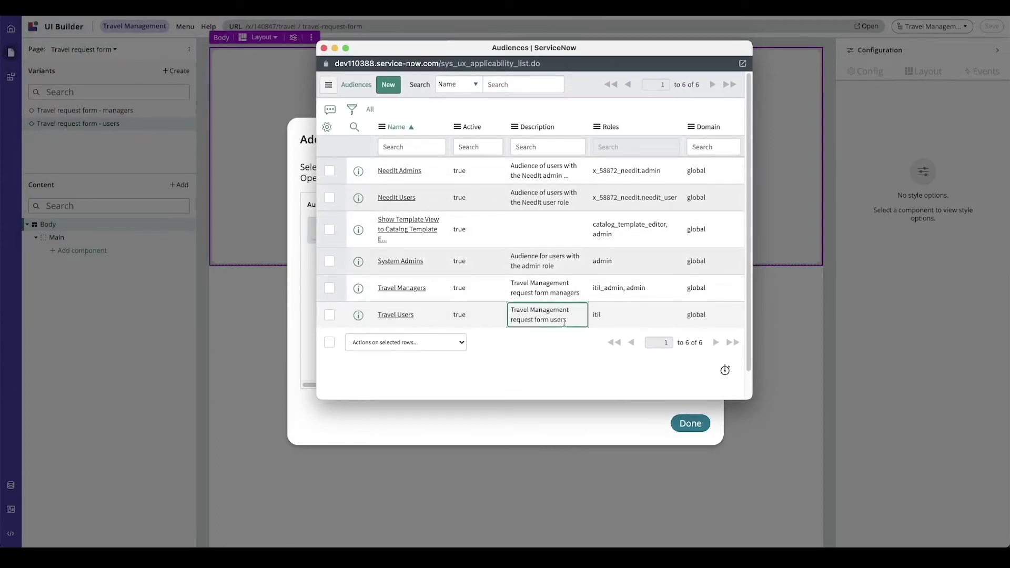
{"action": "left_click", "coordinate": [619, 320]}
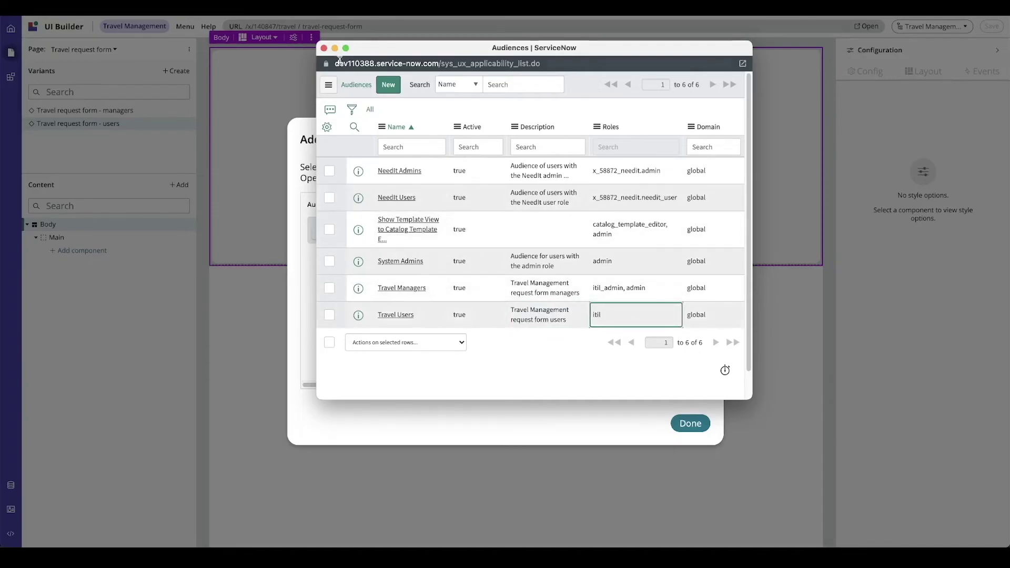
{"action": "left_click", "coordinate": [323, 48]}
{"action": "left_click", "coordinate": [684, 424]}
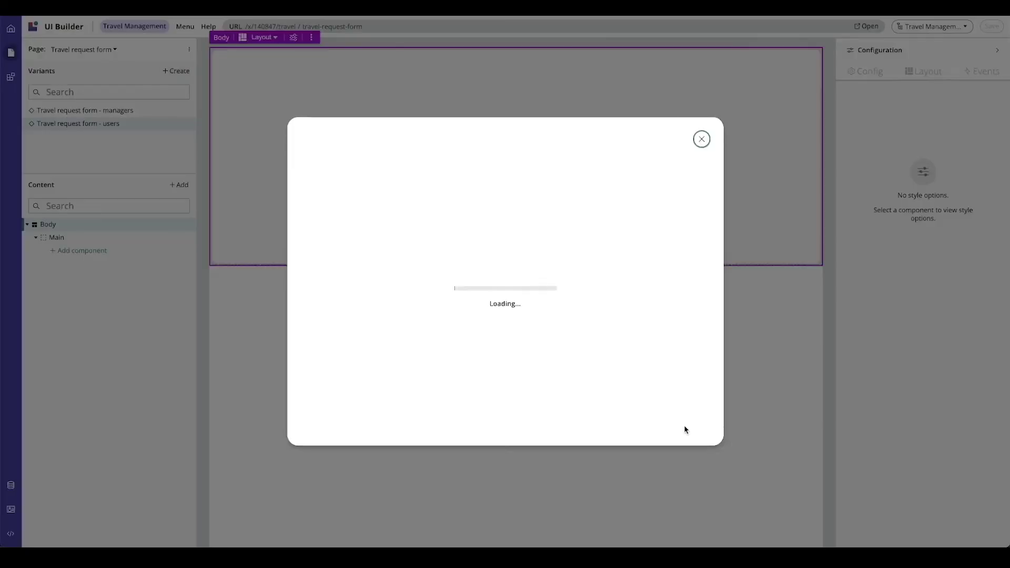
- Dismiss the Success confirmation to return to the empty Travel request form - users canvas
{"action": "left_click", "coordinate": [688, 423]}
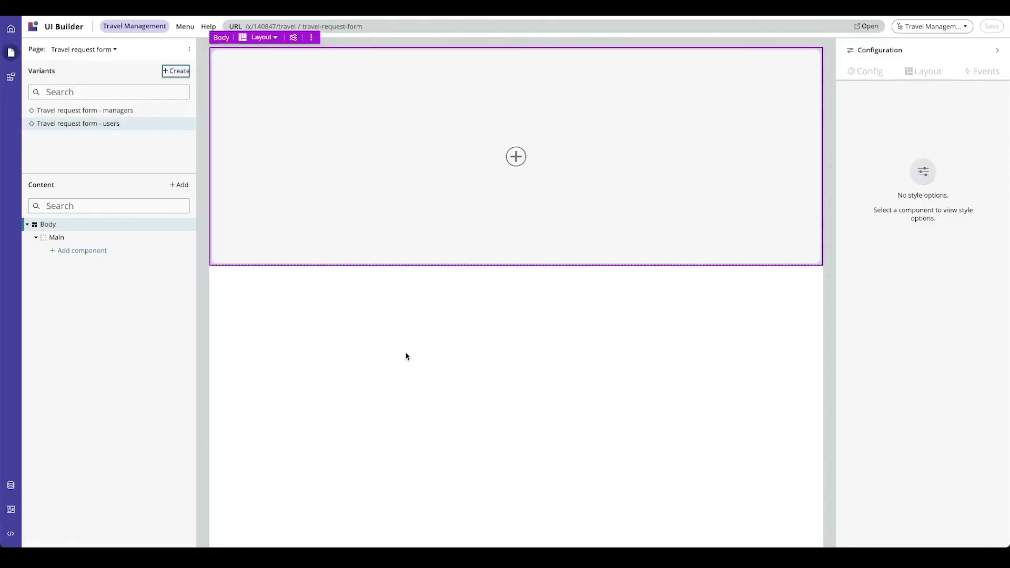